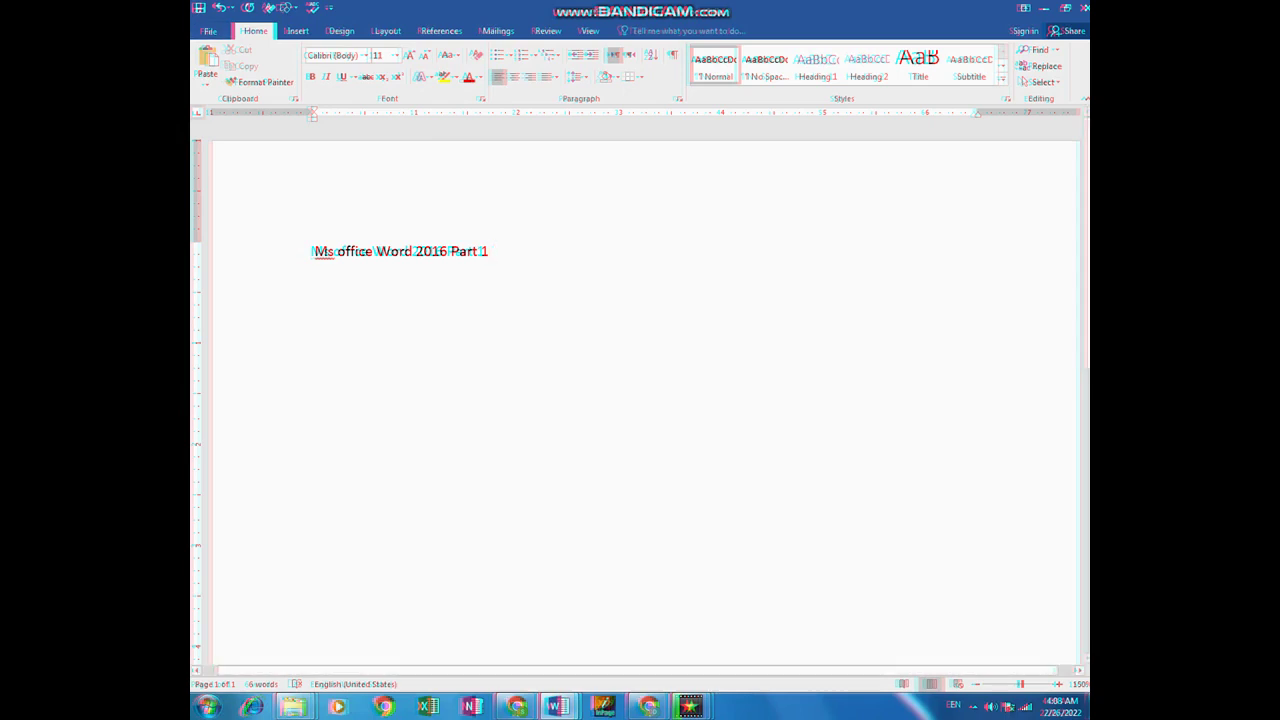
- Add the tab-separated line 'Ctrl+N = New Document' below the title
{"action": "key", "text": "Return"}
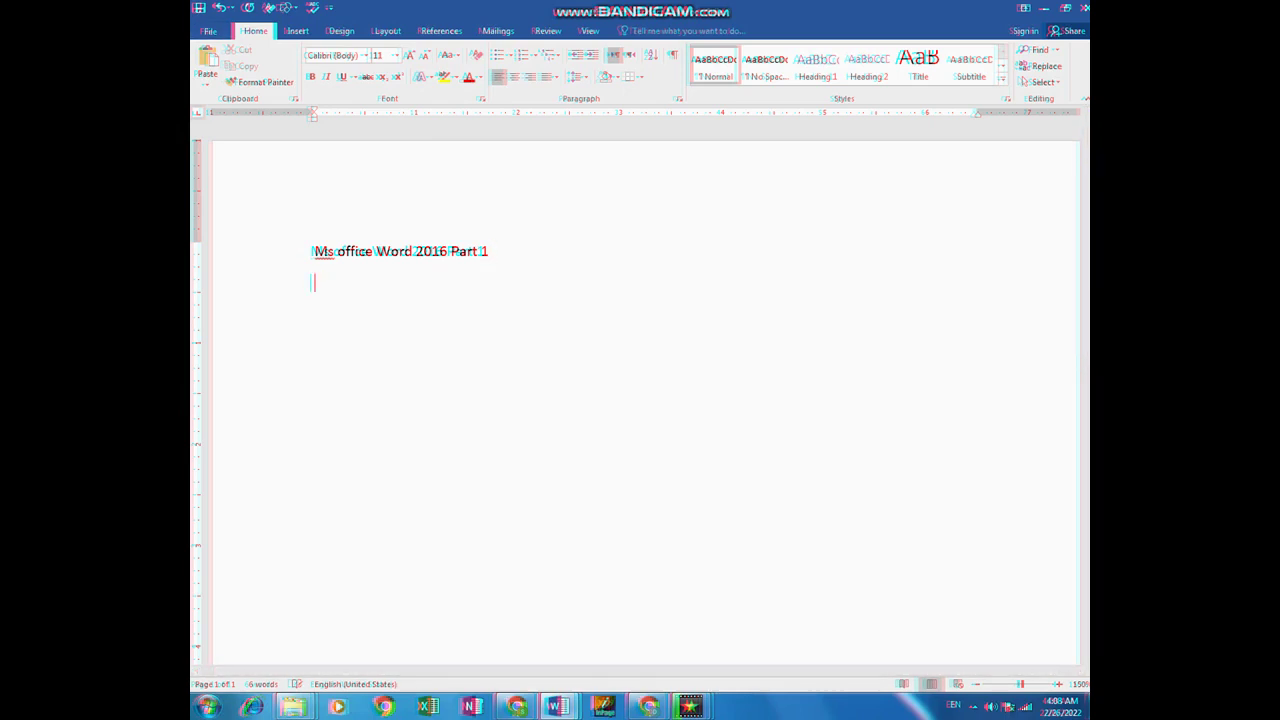
{"action": "type", "text": "C"}
{"action": "type", "text": "trl"}
{"action": "type", "text": "="}
{"action": "key", "text": "BackSpace"}
{"action": "type", "text": "+"}
{"action": "type", "text": "N"}
{"action": "type", "text": "N"}
{"action": "type", "text": "ew"}
{"action": "key", "text": "BackSpace"}
{"action": "key", "text": "BackSpace"}
{"action": "key", "text": "BackSpace"}
{"action": "key", "text": "BackSpace"}
{"action": "key", "text": "Tab"}
{"action": "type", "text": "="}
{"action": "key", "text": "Tab"}
{"action": "type", "text": "n"}
{"action": "key", "text": "BackSpace"}
{"action": "type", "text": "New"}
{"action": "type", "text": " Do"}
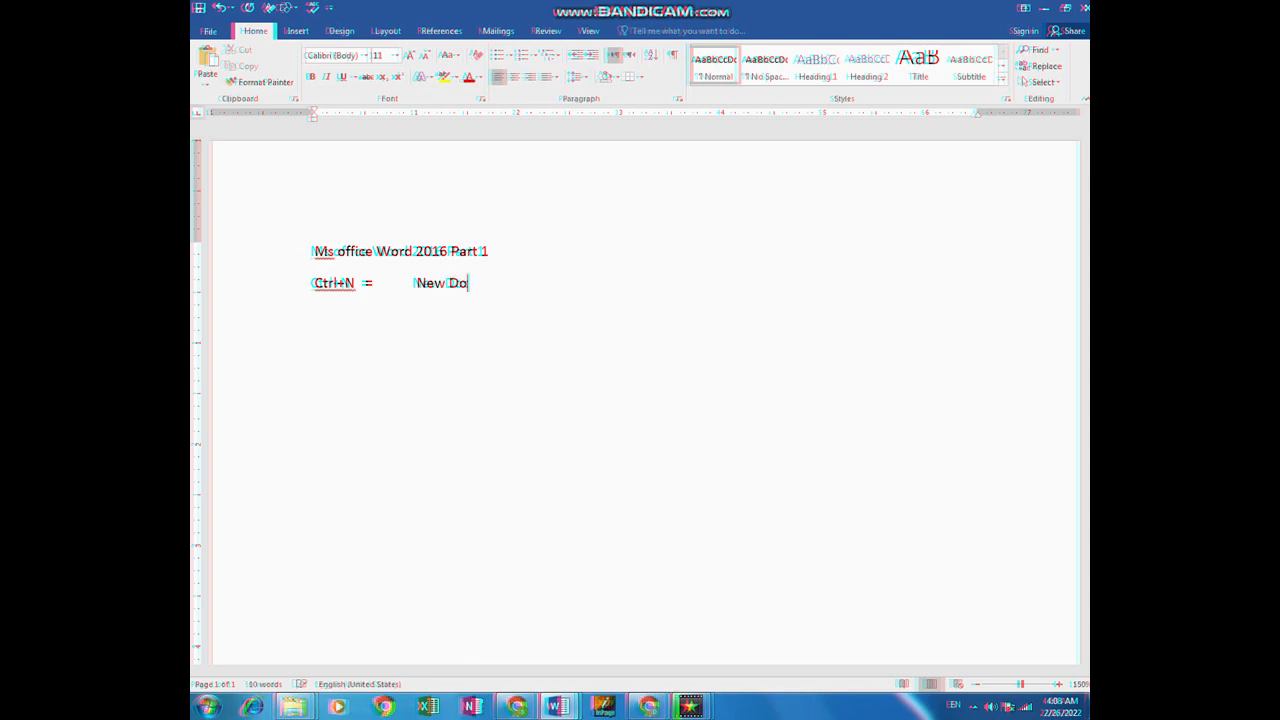
{"action": "type", "text": "cument "}
{"action": "type", "text": "C"}
{"action": "type", "text": "tr"}
{"action": "type", "text": "l"}
{"action": "type", "text": "+"}
{"action": "type", "text": "b"}
- Add the line 'Ctrl+B = Bold'
{"action": "key", "text": "BackSpace"}
{"action": "type", "text": "B"}
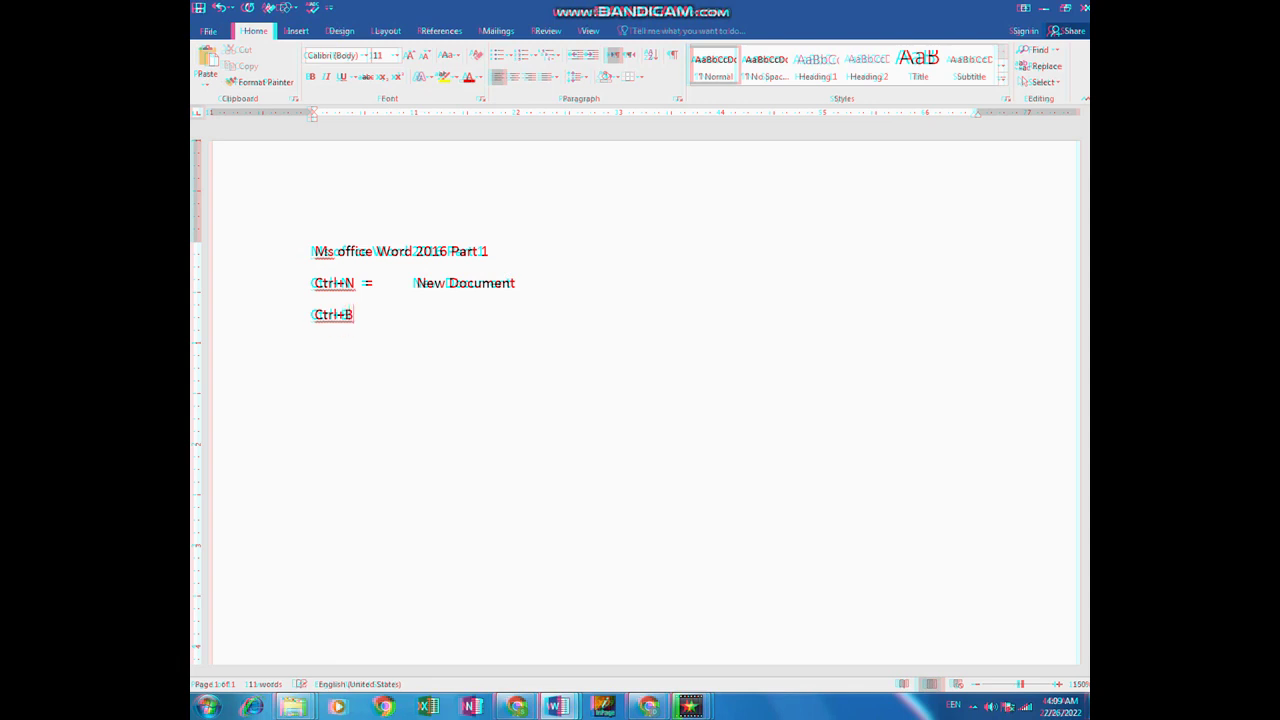
{"action": "type", "text": "  ="}
{"action": "key", "text": "Tab"}
{"action": "type", "text": "B"}
{"action": "type", "text": "o"}
{"action": "type", "text": "ld "}
{"action": "type", "text": "Ctrl"}
{"action": "type", "text": "+"}
{"action": "type", "text": "I"}
- Add the line 'Ctrl+I = Itlice' with tab gaps around the equals sign
{"action": "key", "text": "Tab"}
{"action": "type", "text": "="}
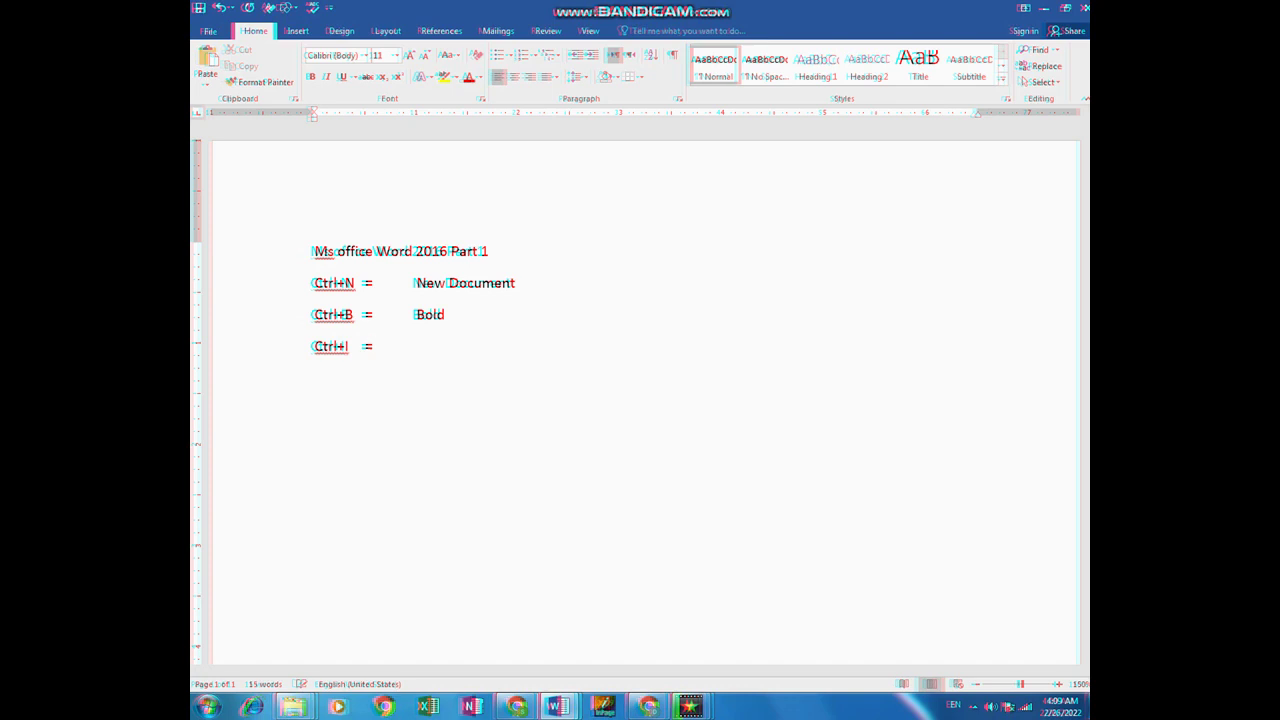
{"action": "key", "text": "Tab"}
{"action": "type", "text": "i"}
{"action": "key", "text": "BackSpace"}
{"action": "type", "text": "I"}
{"action": "type", "text": "tli"}
{"action": "type", "text": "c"}
{"action": "type", "text": "e"}
- Add the tab-separated line 'Ctrl+U = Underline'
{"action": "key", "text": "Return"}
{"action": "type", "text": "C"}
{"action": "type", "text": "trl"}
{"action": "type", "text": "+"}
{"action": "key", "text": "Tab"}
{"action": "type", "text": "+"}
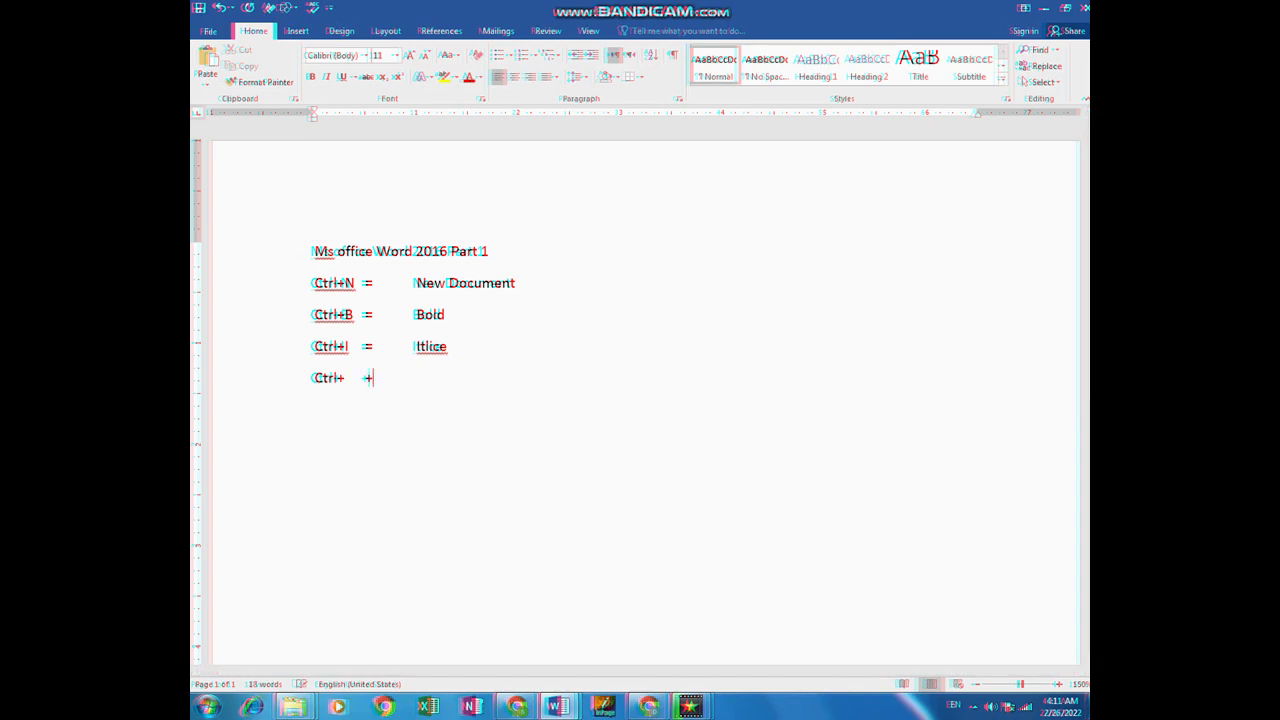
{"action": "key", "text": "BackSpace"}
{"action": "key", "text": "BackSpace"}
{"action": "type", "text": "U"}
{"action": "key", "text": "Tab"}
{"action": "type", "text": "="}
{"action": "key", "text": "Tab"}
{"action": "type", "text": "U"}
{"action": "type", "text": "nderli"}
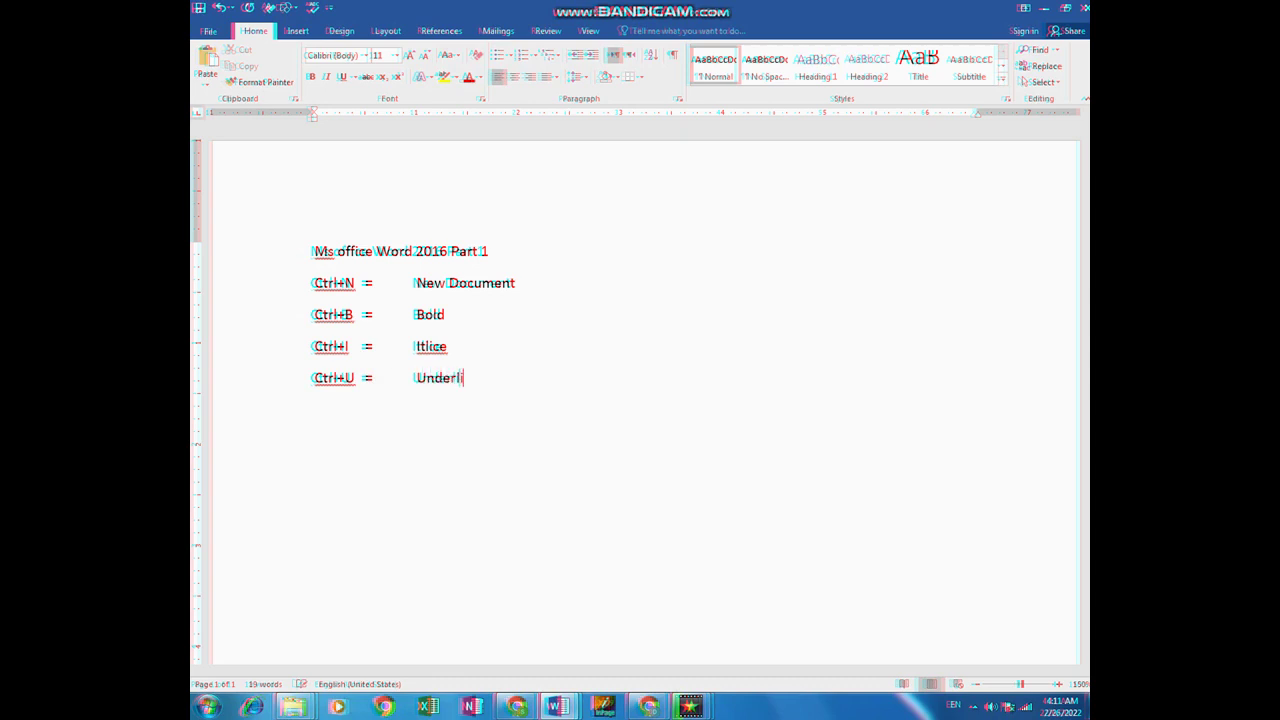
{"action": "type", "text": "ne "}
{"action": "type", "text": "C"}
{"action": "type", "text": "trl"}
{"action": "type", "text": "+"}
{"action": "type", "text": "X"}
{"action": "type", "text": "  +"}
- Add 'Ctrl+X = Cut' and 'Ctrl+W = Close document', then begin a new 'Ctrl+' line
{"action": "key", "text": "Tab"}
{"action": "type", "text": "Cut "}
{"action": "type", "text": "Ct"}
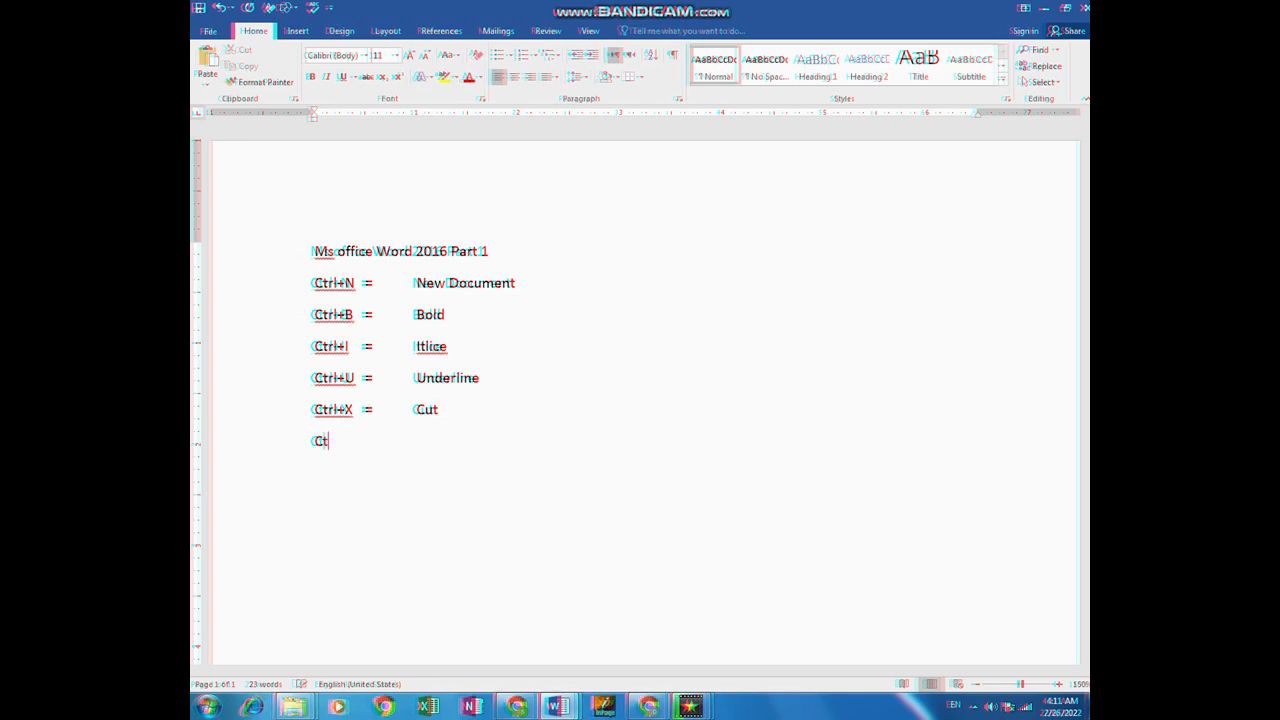
{"action": "type", "text": "rl"}
{"action": "type", "text": "+"}
{"action": "type", "text": "W"}
{"action": "type", "text": " ="}
{"action": "key", "text": "Tab"}
{"action": "type", "text": "Clos"}
{"action": "type", "text": "e "}
{"action": "type", "text": "do"}
{"action": "type", "text": "cument "}
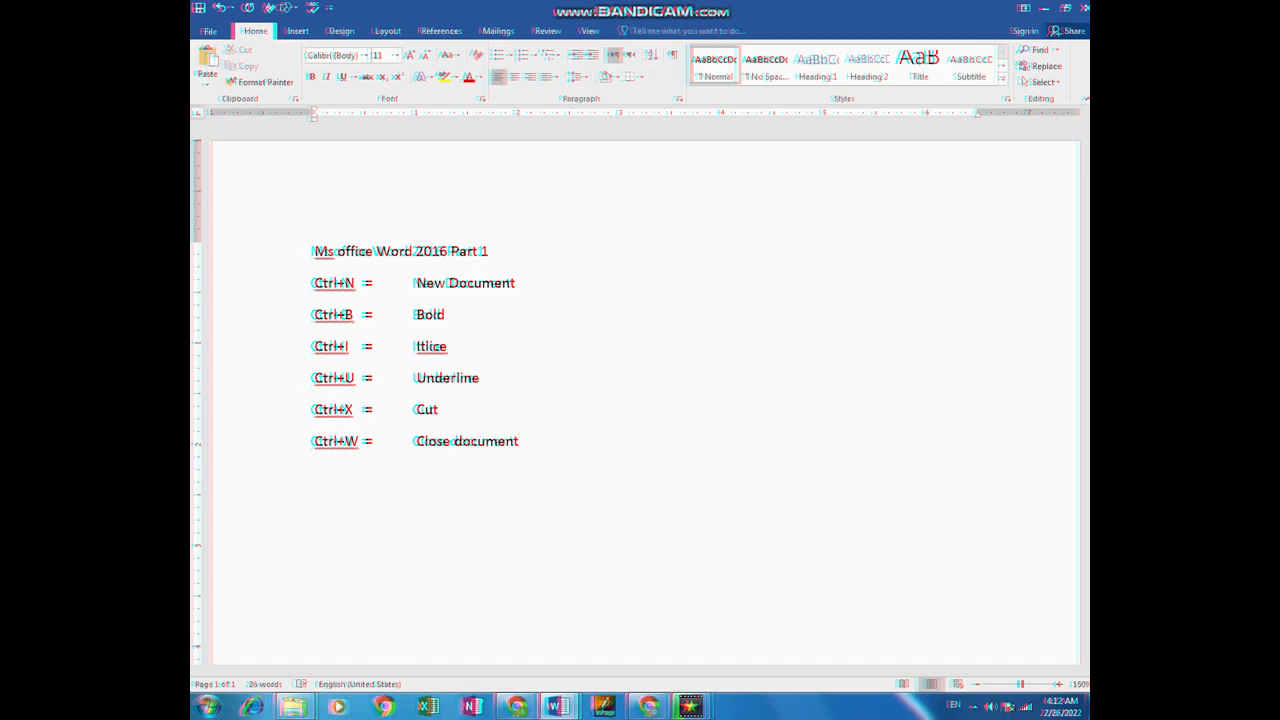
{"action": "type", "text": "C"}
{"action": "type", "text": "trl+"}
- Complete 'Ctrl+C = Copy' and add 'Ctrl+P = Print'
{"action": "type", "text": "C"}
{"action": "type", "text": "  ="}
{"action": "type", "text": "cop"}
{"action": "key", "text": "BackSpace"}
{"action": "key", "text": "BackSpace"}
{"action": "key", "text": "BackSpace"}
{"action": "type", "text": "Copy "}
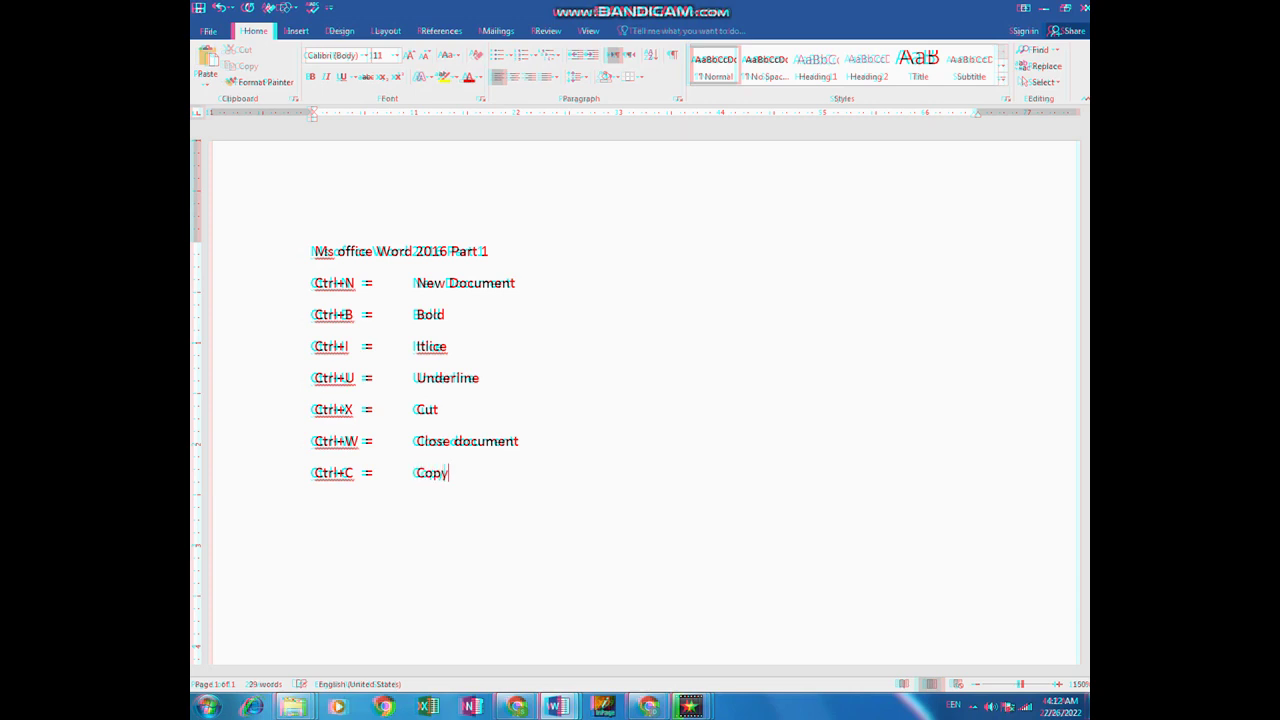
{"action": "type", "text": "C"}
{"action": "type", "text": "trl+"}
{"action": "type", "text": "P\t"}
{"action": "type", "text": "=\t"}
{"action": "type", "text": "P"}
{"action": "type", "text": "rint"}
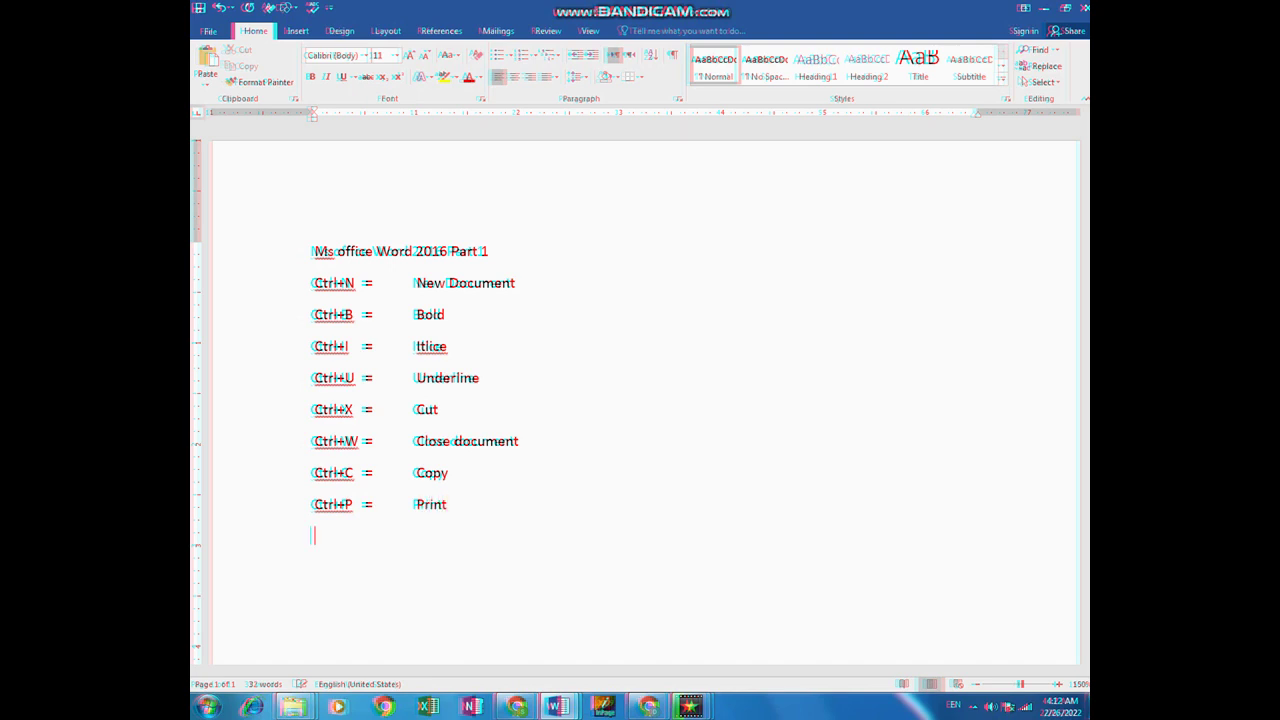
- Add the line 'Ctrl+V = Past' on a new line
{"action": "key", "text": "Return"}
{"action": "type", "text": "Ctr"}
{"action": "type", "text": "l+"}
{"action": "type", "text": "V"}
{"action": "key", "text": "Tab"}
{"action": "type", "text": "=  "}
{"action": "type", "text": "Past"}
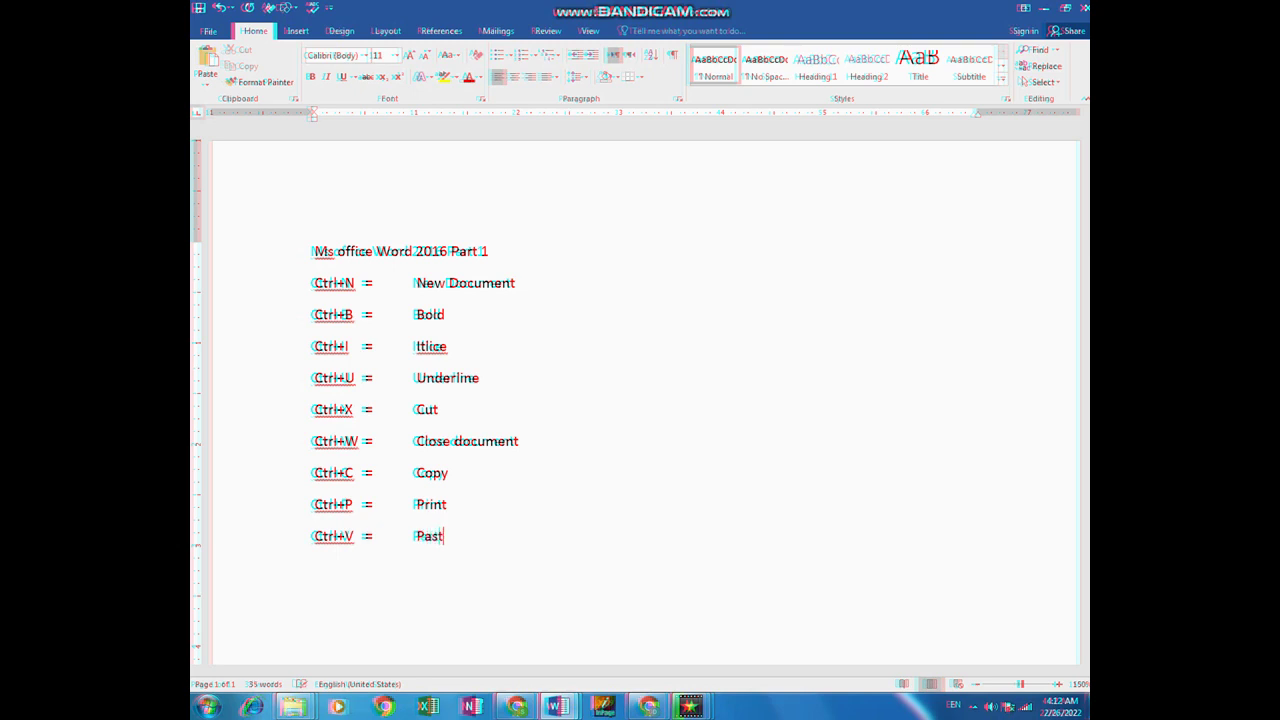
- Add the line 'Ctrl+J = Justifi' on a new line
{"action": "key", "text": "Return"}
{"action": "type", "text": "C"}
{"action": "type", "text": "trl+"}
{"action": "type", "text": "J"}
{"action": "key", "text": "Tab"}
{"action": "type", "text": "="}
{"action": "type", "text": "jus"}
{"action": "key", "text": "BackSpace"}
{"action": "key", "text": "BackSpace"}
{"action": "key", "text": "BackSpace"}
{"action": "type", "text": "Jus"}
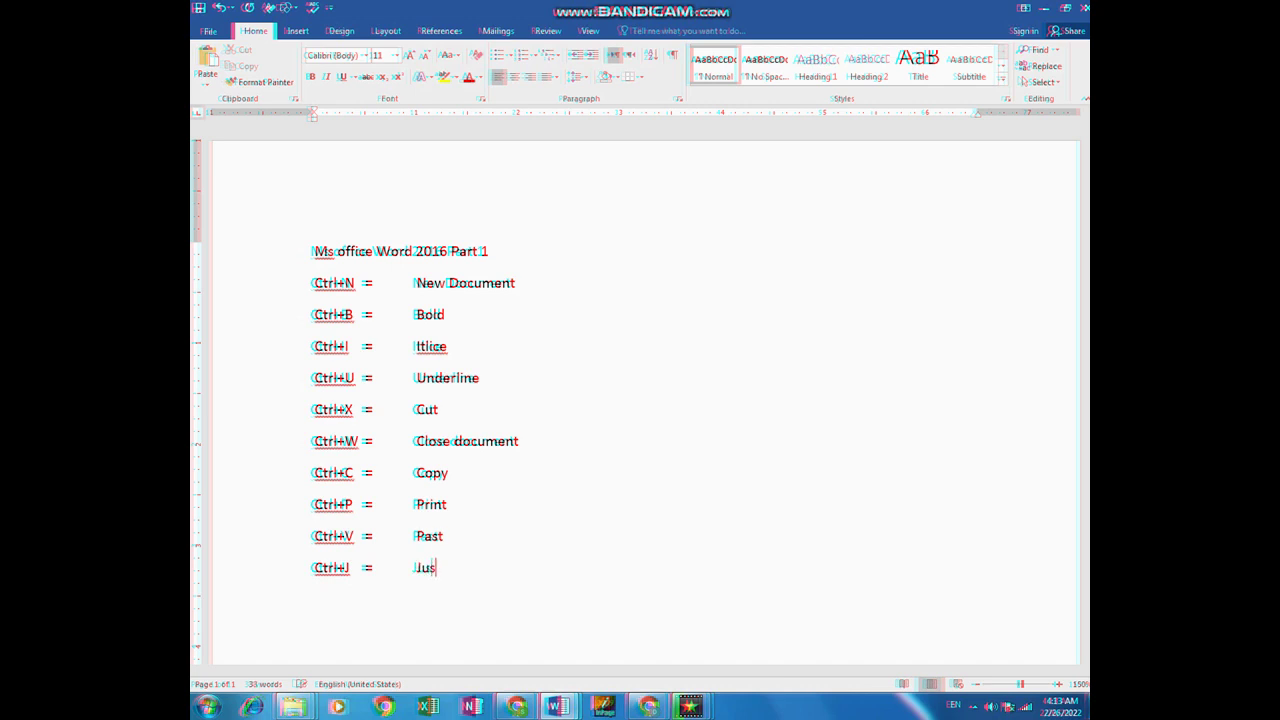
{"action": "type", "text": "tifi"}
- Correct 'Justifi' to 'Justify' using the spelling suggestion
{"action": "key", "text": "Return"}
{"action": "right_click", "coordinate": [440, 567]}
{"action": "left_click", "coordinate": [489, 586]}
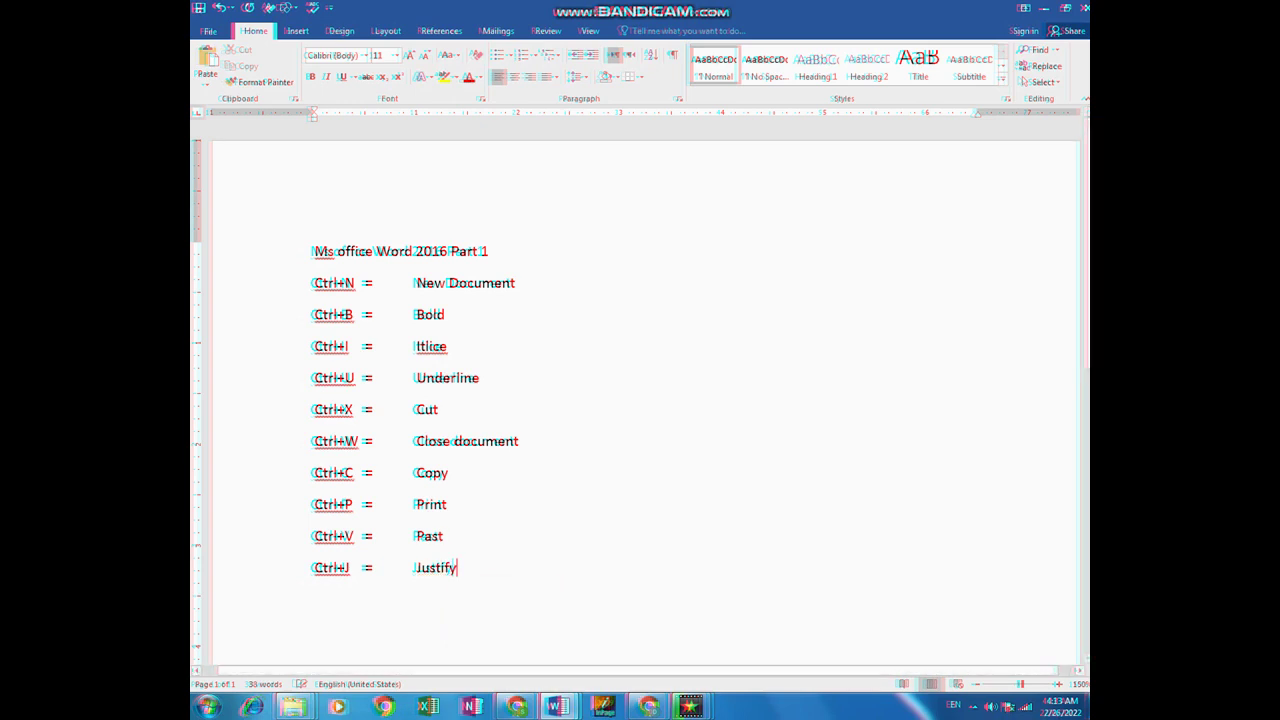
- Add the line 'Ctrl+R = Right line' and start 'Ctrl+E'
{"action": "key", "text": "Return"}
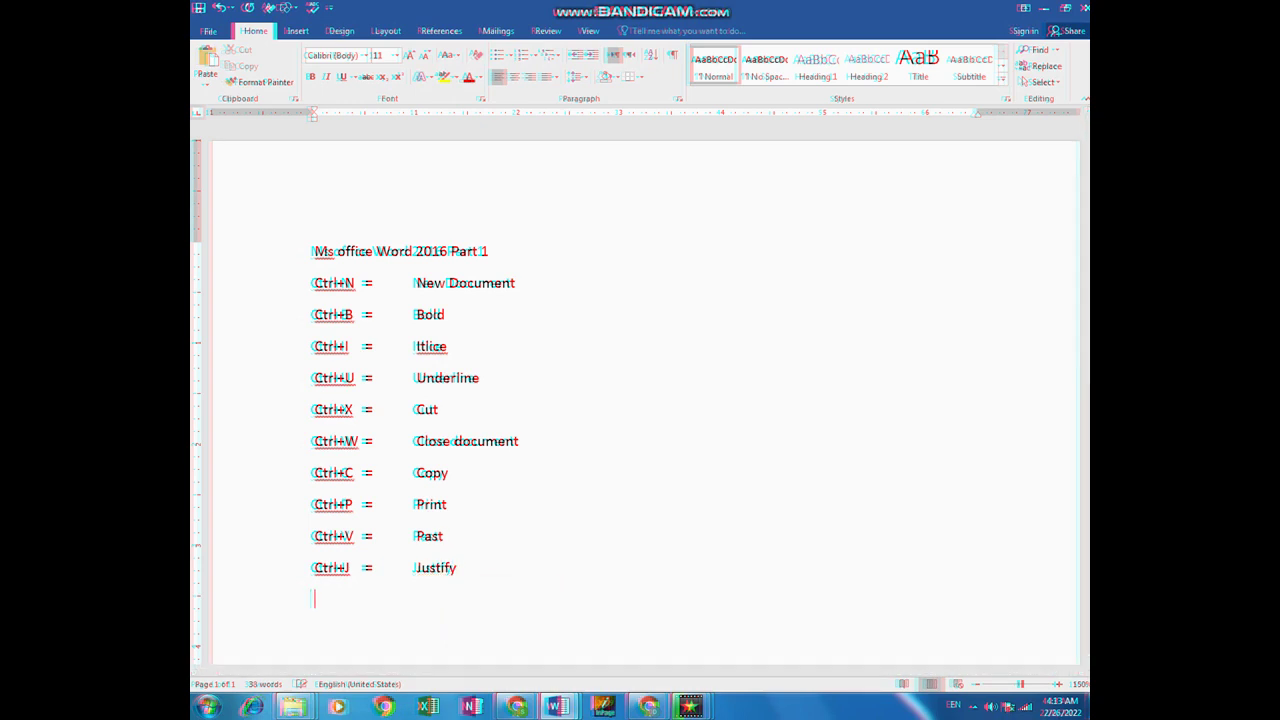
{"action": "type", "text": "Ctrl"}
{"action": "type", "text": "+"}
{"action": "key", "text": "Tab"}
{"action": "type", "text": "="}
{"action": "key", "text": "BackSpace"}
{"action": "key", "text": "BackSpace"}
{"action": "type", "text": "r"}
{"action": "key", "text": "BackSpace"}
{"action": "type", "text": "R"}
{"action": "type", "text": "  ="}
{"action": "type", "text": "Rig"}
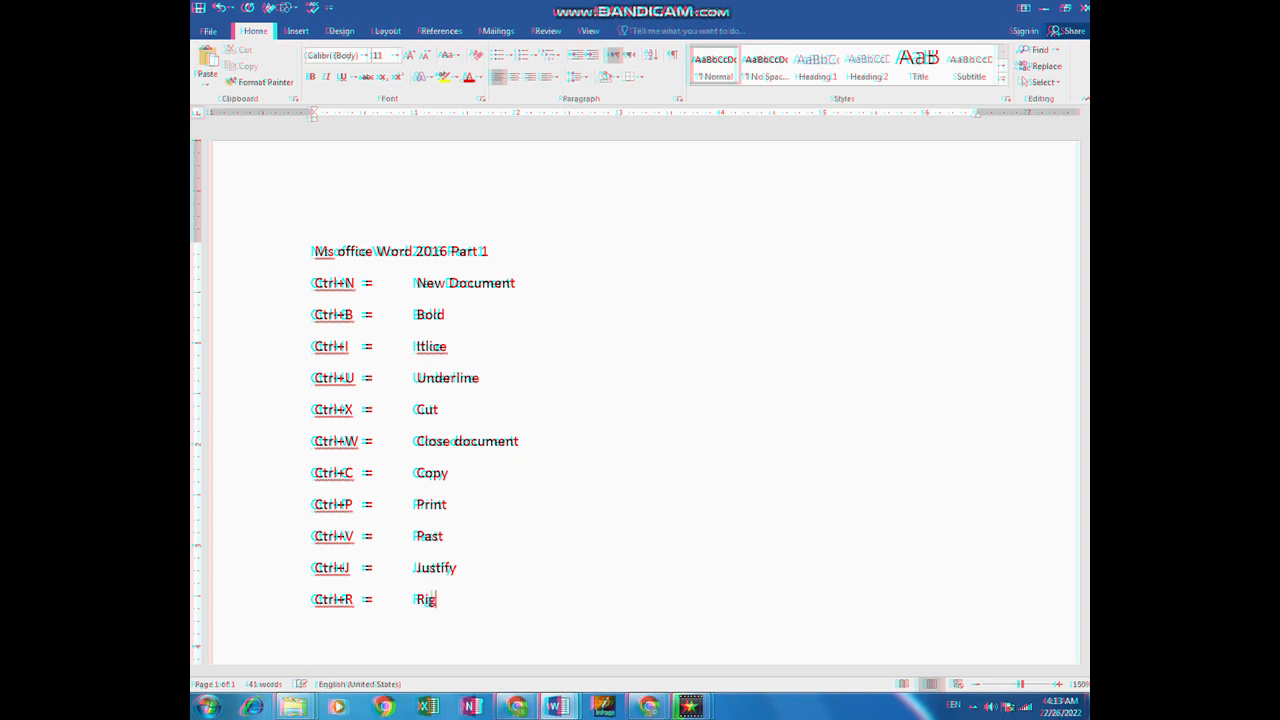
{"action": "type", "text": "ht"}
{"action": "type", "text": " li"}
{"action": "type", "text": "ne"}
{"action": "type", "text": "C"}
{"action": "type", "text": "trl"}
{"action": "type", "text": "+"}
{"action": "type", "text": "E"}
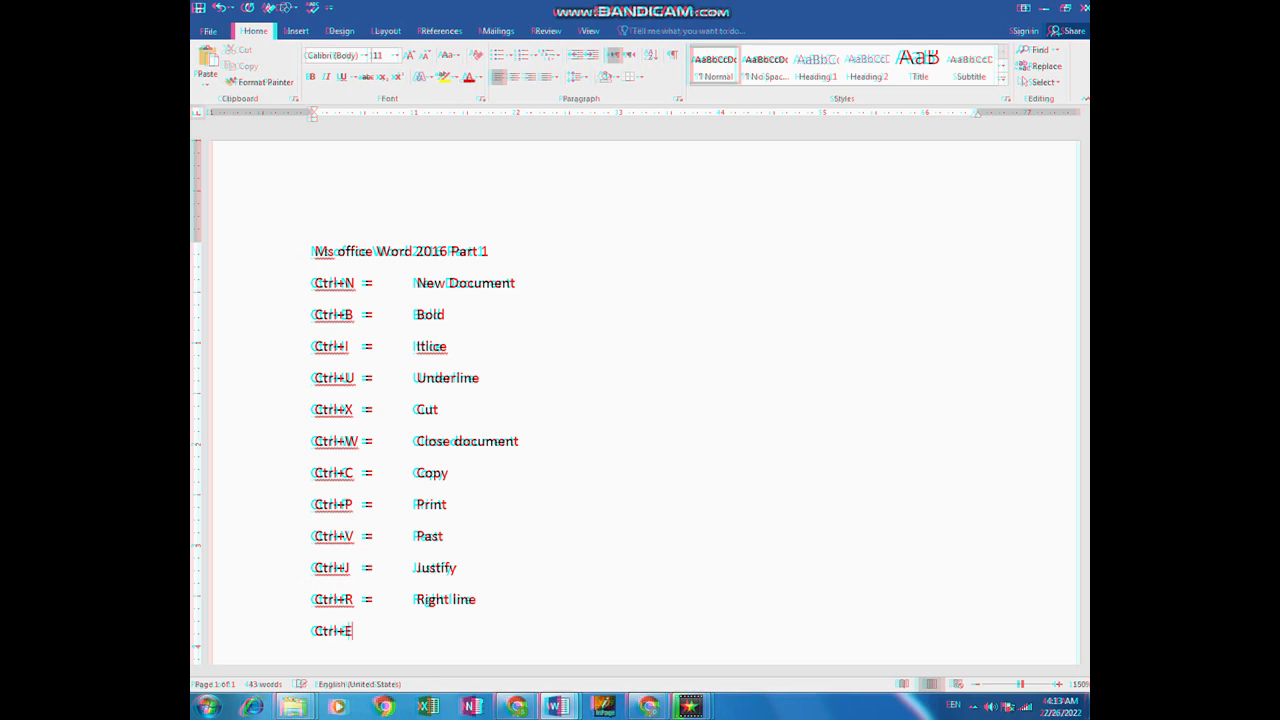
- Finish 'Ctrl+E = Senter line', splitting 'Senterline' into two words
{"action": "key", "text": "Tab"}
{"action": "type", "text": "=  S"}
{"action": "type", "text": "enter"}
{"action": "type", "text": "line"}
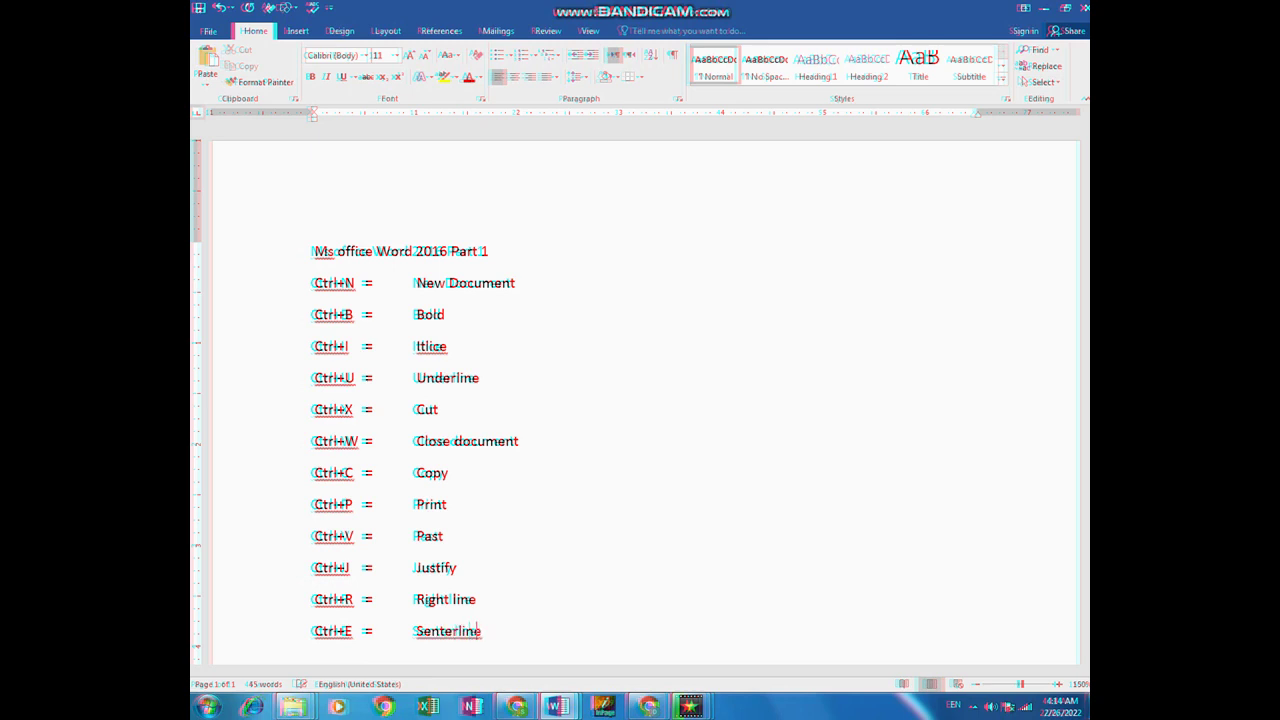
{"action": "key", "text": "Left"}
{"action": "key", "text": "Left"}
{"action": "key", "text": "Left"}
{"action": "key", "text": "BackSpace"}
{"action": "key", "text": "Left"}
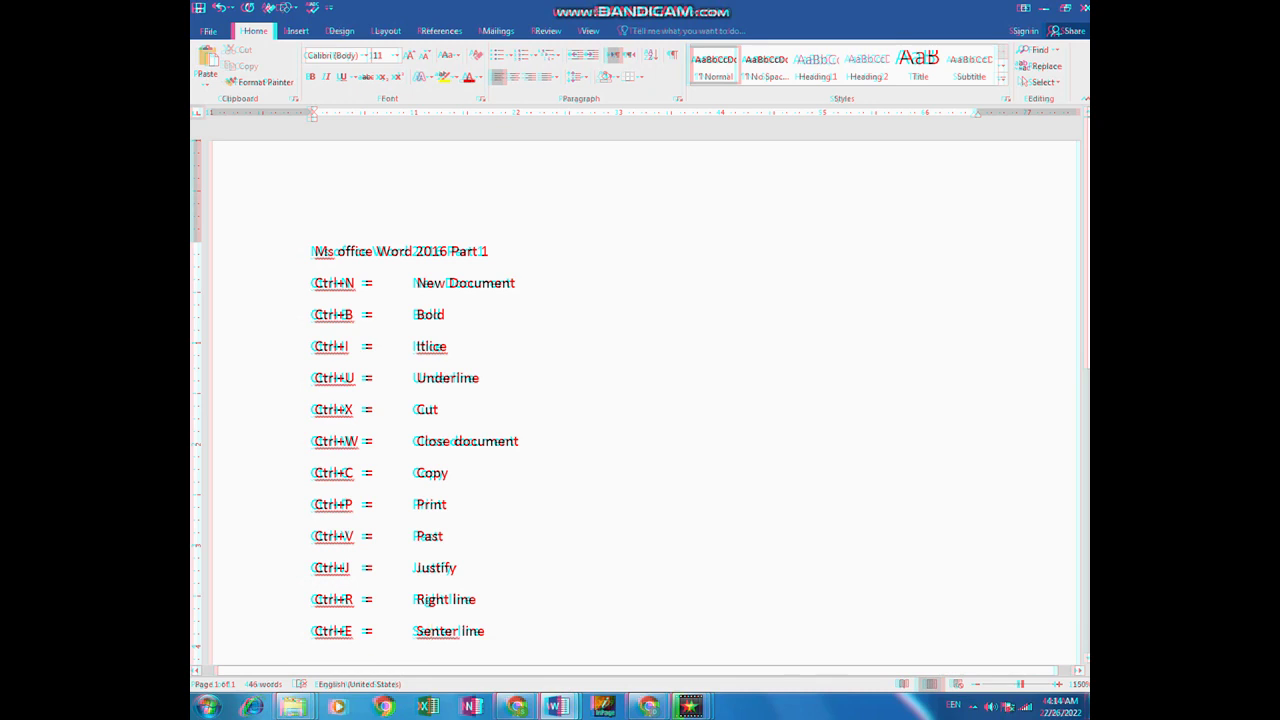
- Change 'Senter' to the suggested 'Sinter' and start a new 'Alt+F4' line
{"action": "right_click", "coordinate": [458, 632]}
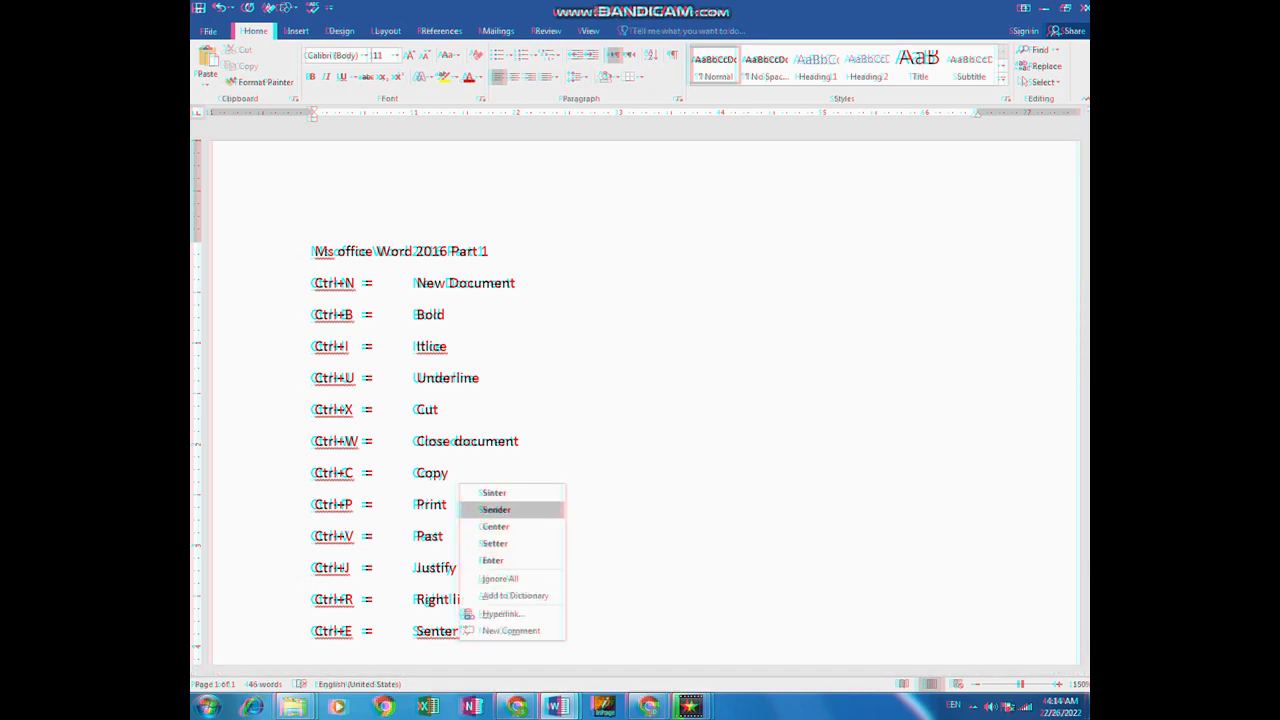
{"action": "left_click", "coordinate": [494, 492]}
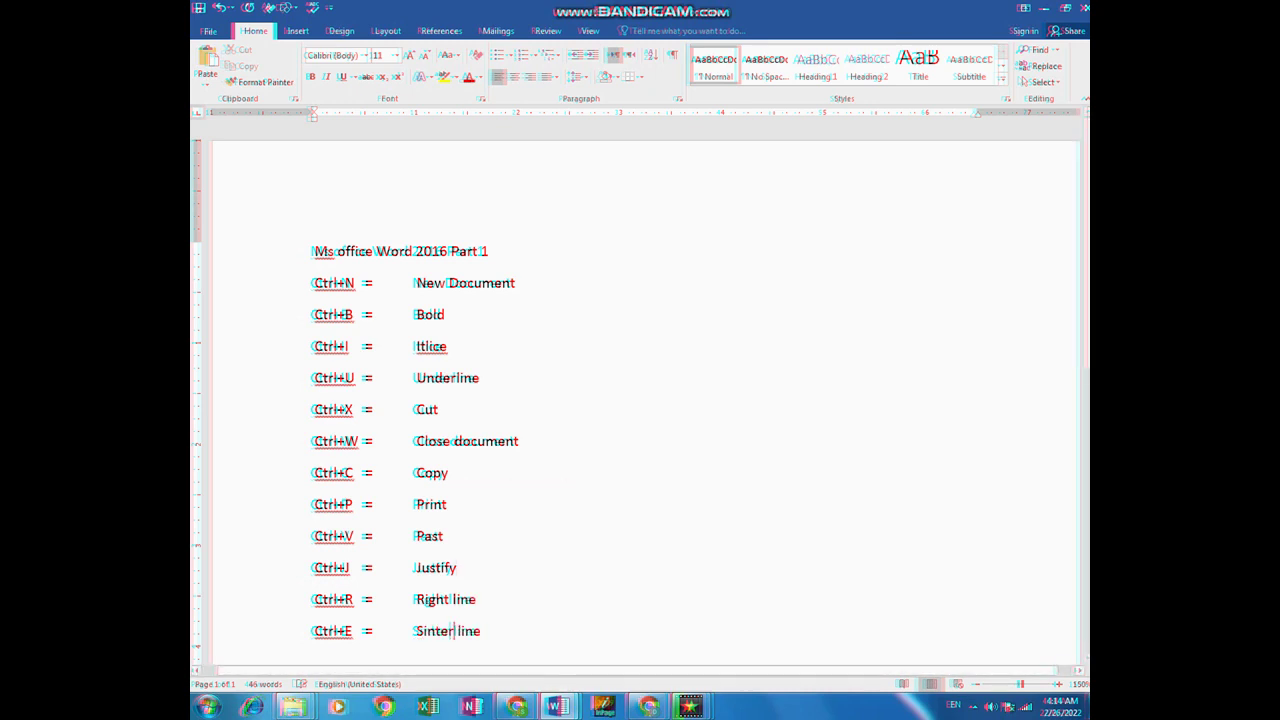
{"action": "scroll", "coordinate": [494, 492], "scroll_direction": "down", "scroll_amount": 3}
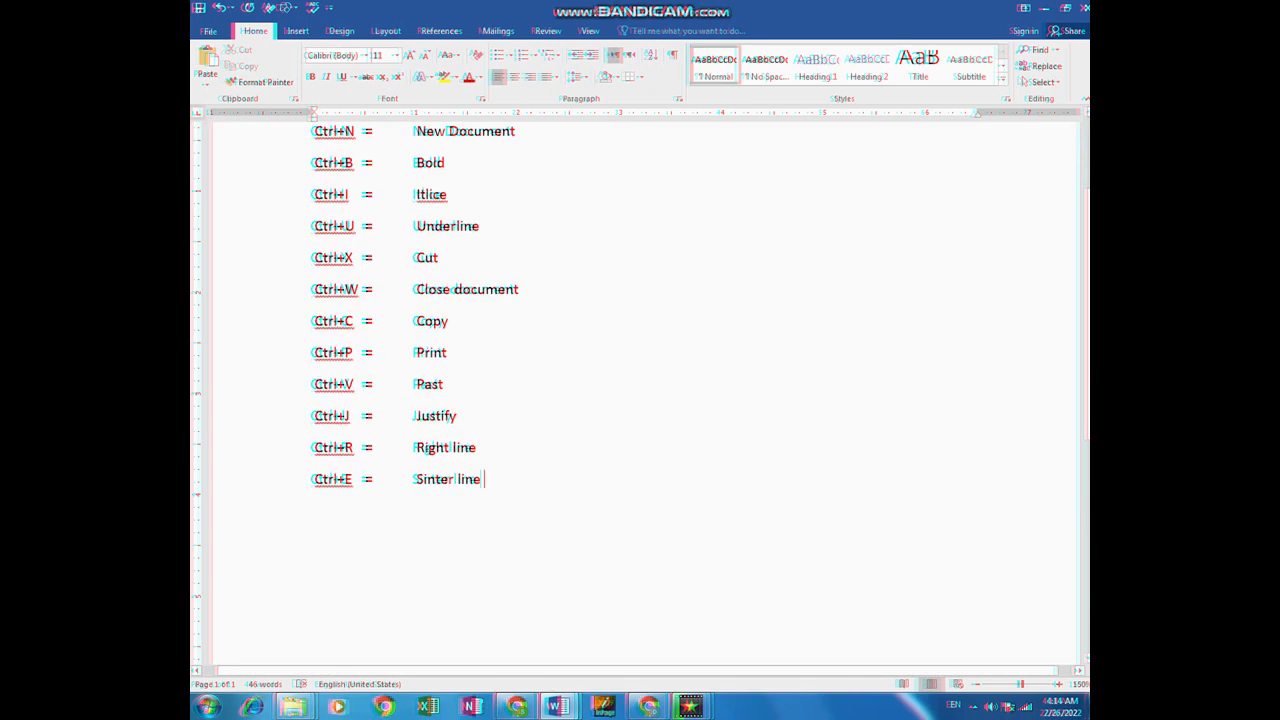
{"action": "key", "text": "Return"}
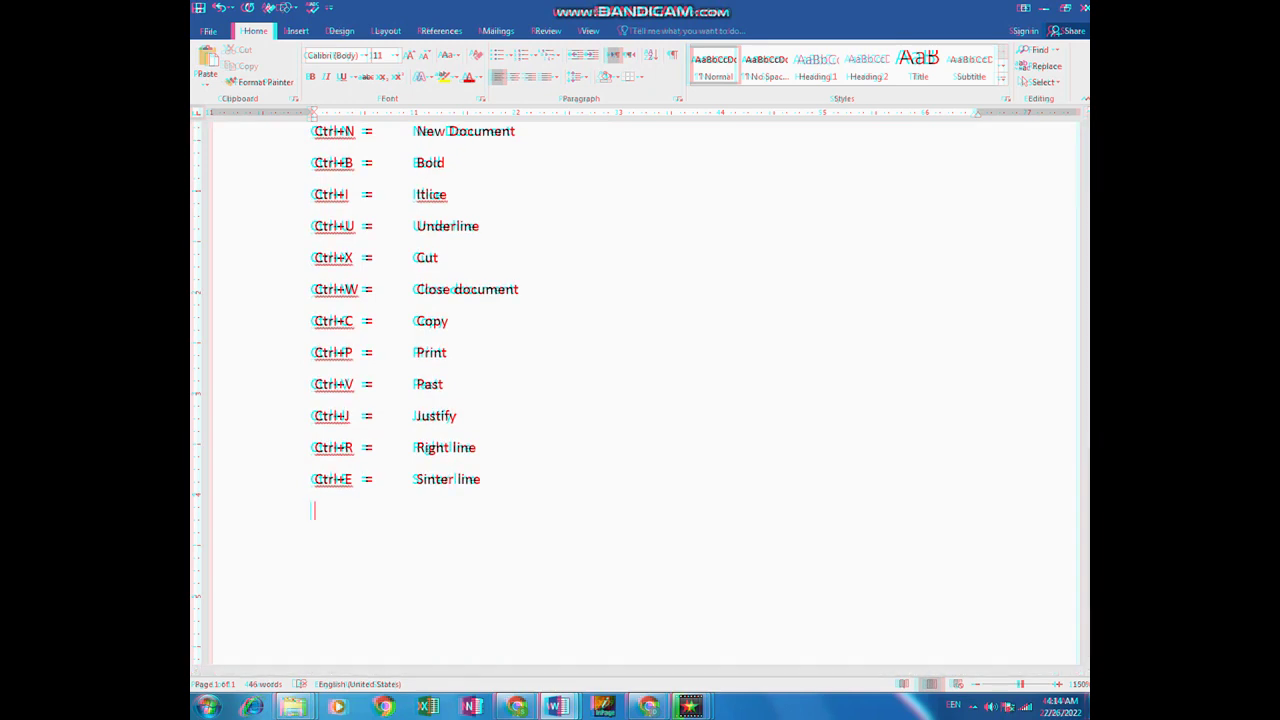
{"action": "type", "text": "Al"}
{"action": "type", "text": "t"}
{"action": "type", "text": "+"}
{"action": "type", "text": "F"}
{"action": "type", "text": "4"}
- Complete the Alt+F4 entry as '= Shout down and close the document', tab-aligned with the list
{"action": "key", "text": "Tab"}
{"action": "type", "text": "="}
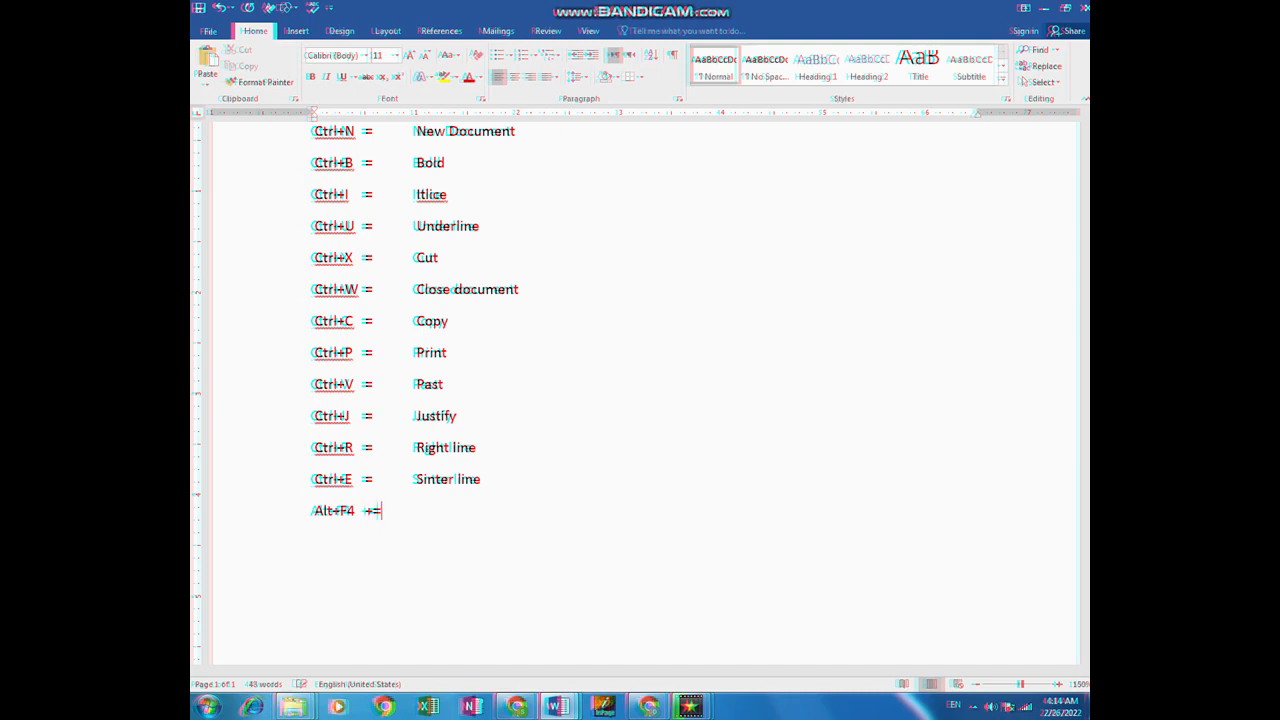
{"action": "key", "text": "BackSpace"}
{"action": "key", "text": "BackSpace"}
{"action": "type", "text": "="}
{"action": "key", "text": "Tab"}
{"action": "type", "text": "C"}
{"action": "key", "text": "BackSpace"}
{"action": "type", "text": "S"}
{"action": "type", "text": "hou"}
{"action": "type", "text": "t down "}
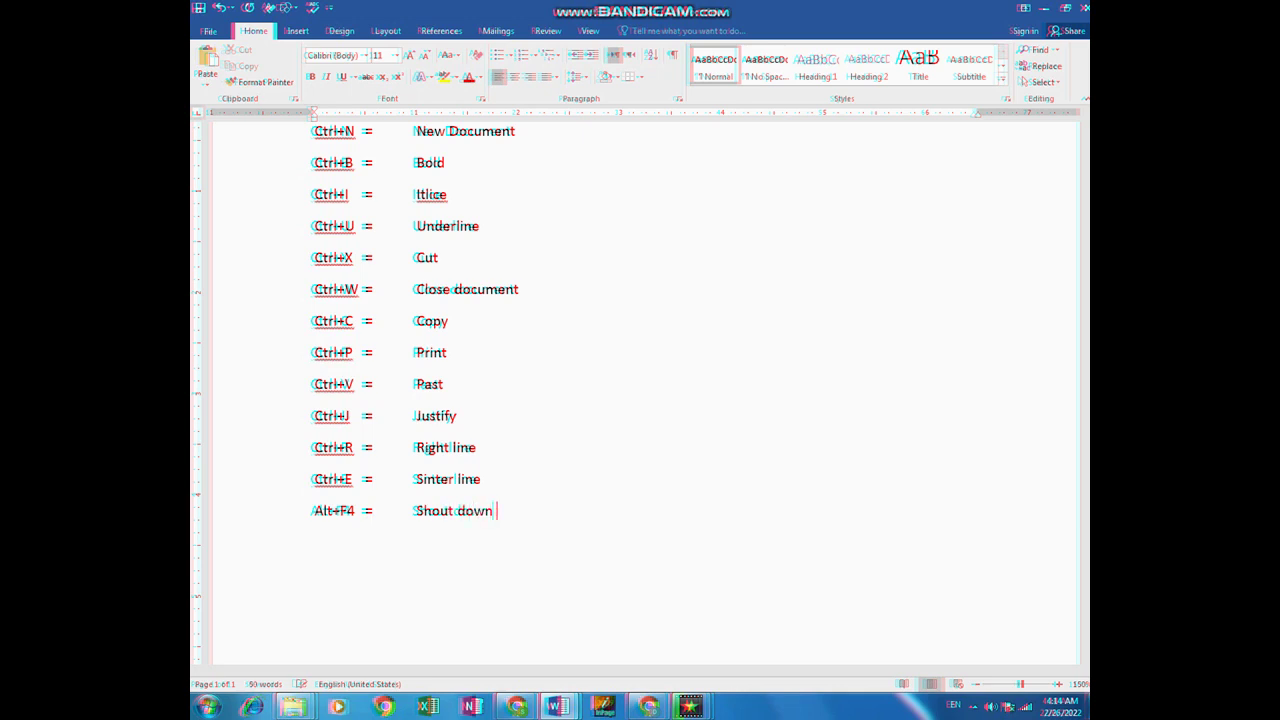
{"action": "type", "text": "and"}
{"action": "type", "text": " cl"}
{"action": "key", "text": "BackSpace"}
{"action": "type", "text": "lose "}
{"action": "type", "text": "the d"}
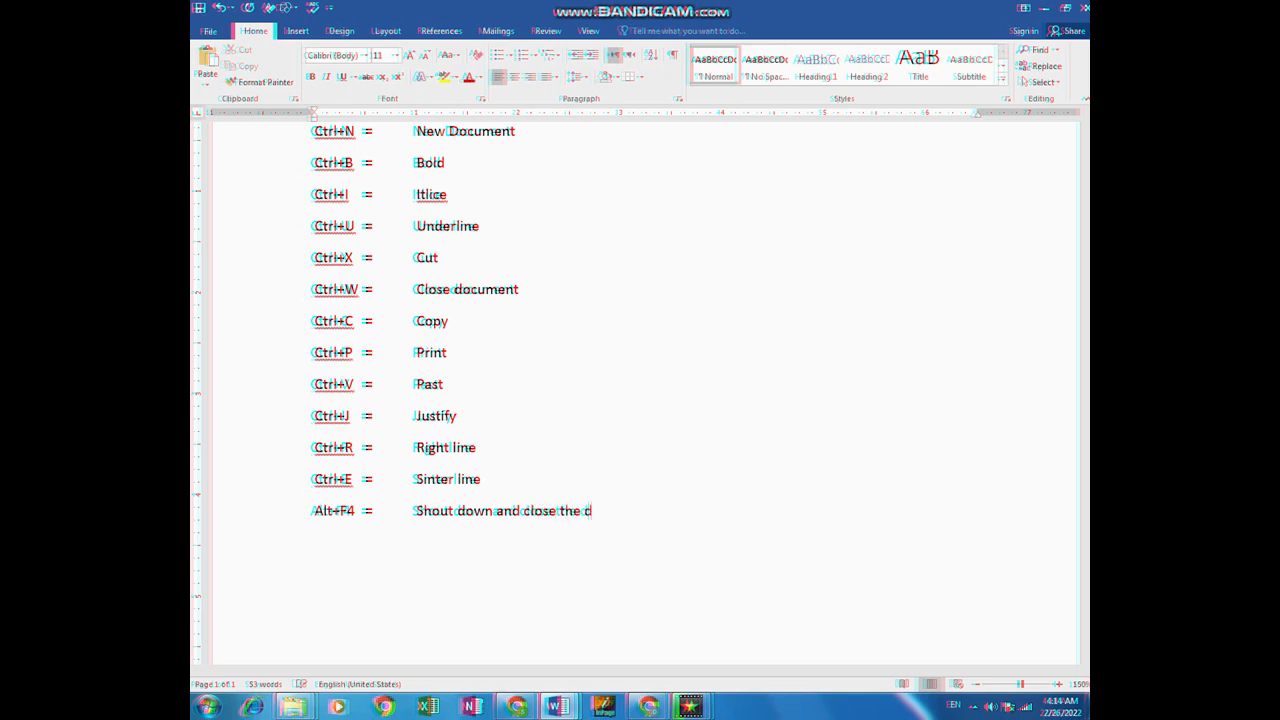
{"action": "type", "text": "ocumant"}
{"action": "type", "text": "s"}
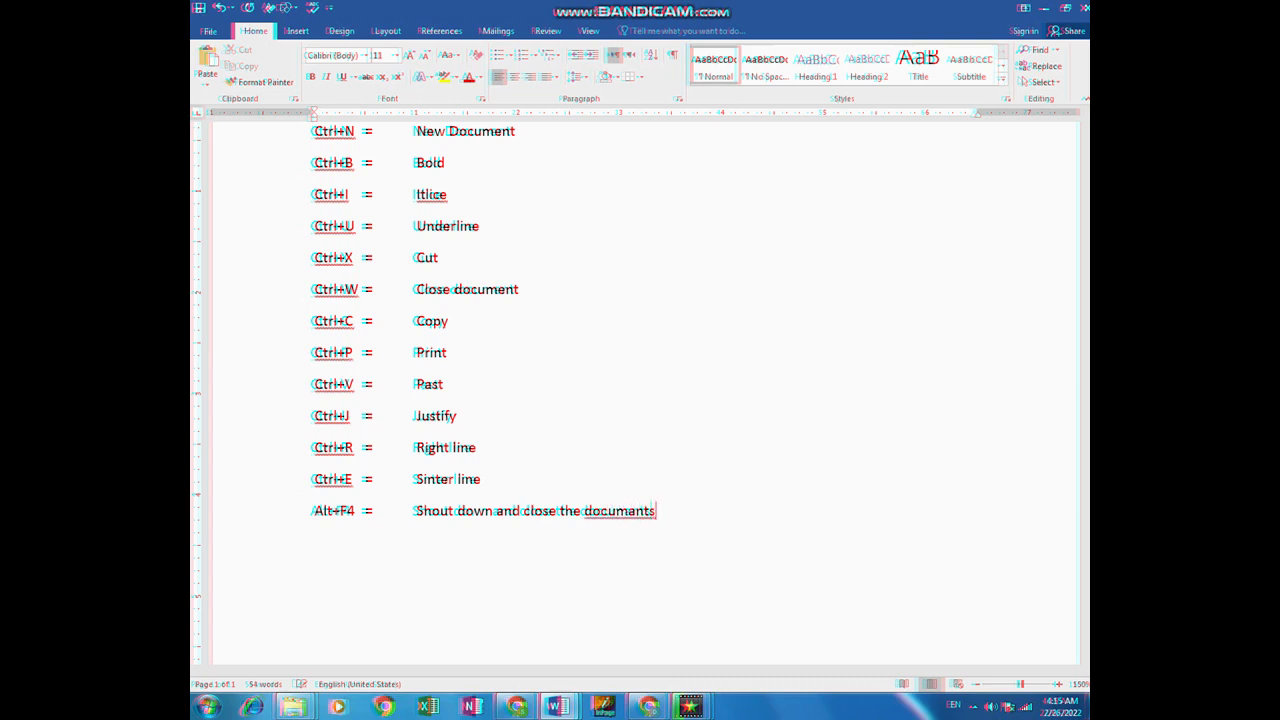
{"action": "key", "text": "BackSpace"}
{"action": "key", "text": "BackSpace"}
{"action": "key", "text": "BackSpace"}
{"action": "type", "text": "ent"}
{"action": "key", "text": "Up"}
{"action": "key", "text": "Up"}
{"action": "key", "text": "Up"}
{"action": "key", "text": "Up"}
{"action": "key", "text": "Up"}
{"action": "key", "text": "Up"}
{"action": "key", "text": "Up"}
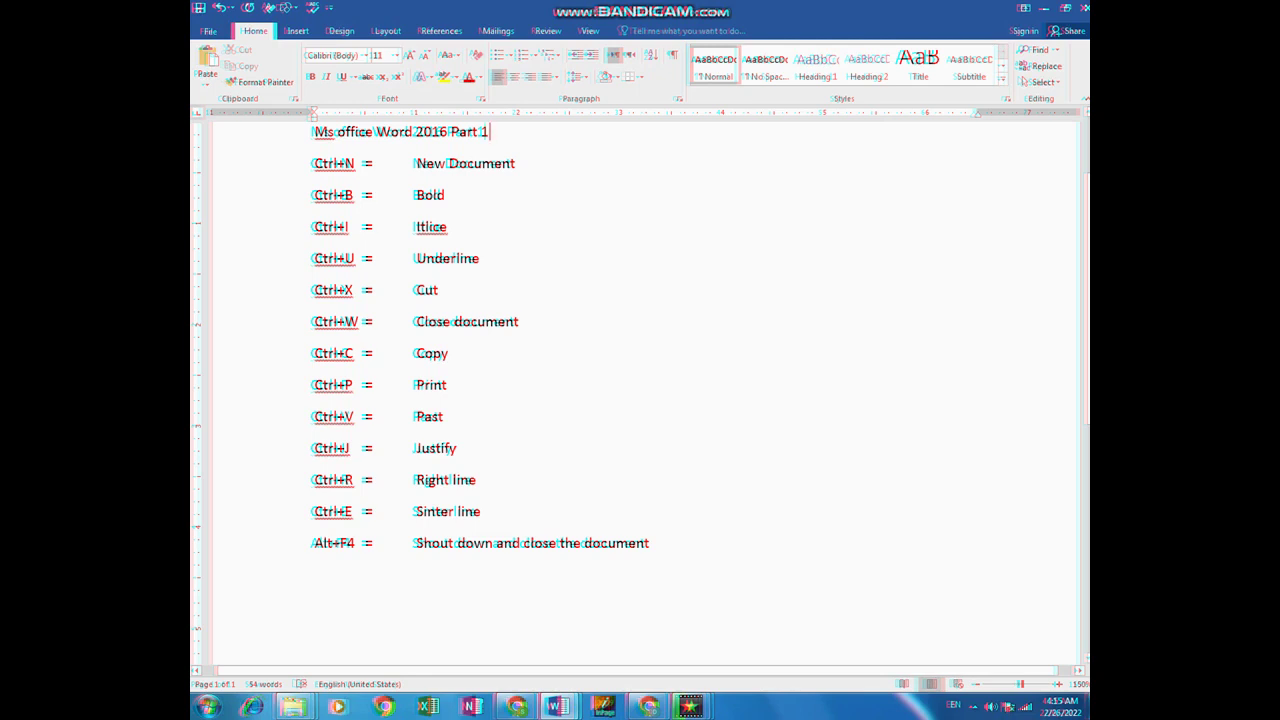
- Insert a 'Short Cut keys' line directly below the title
{"action": "key", "text": "Left"}
{"action": "key", "text": "Right"}
{"action": "key", "text": "Return"}
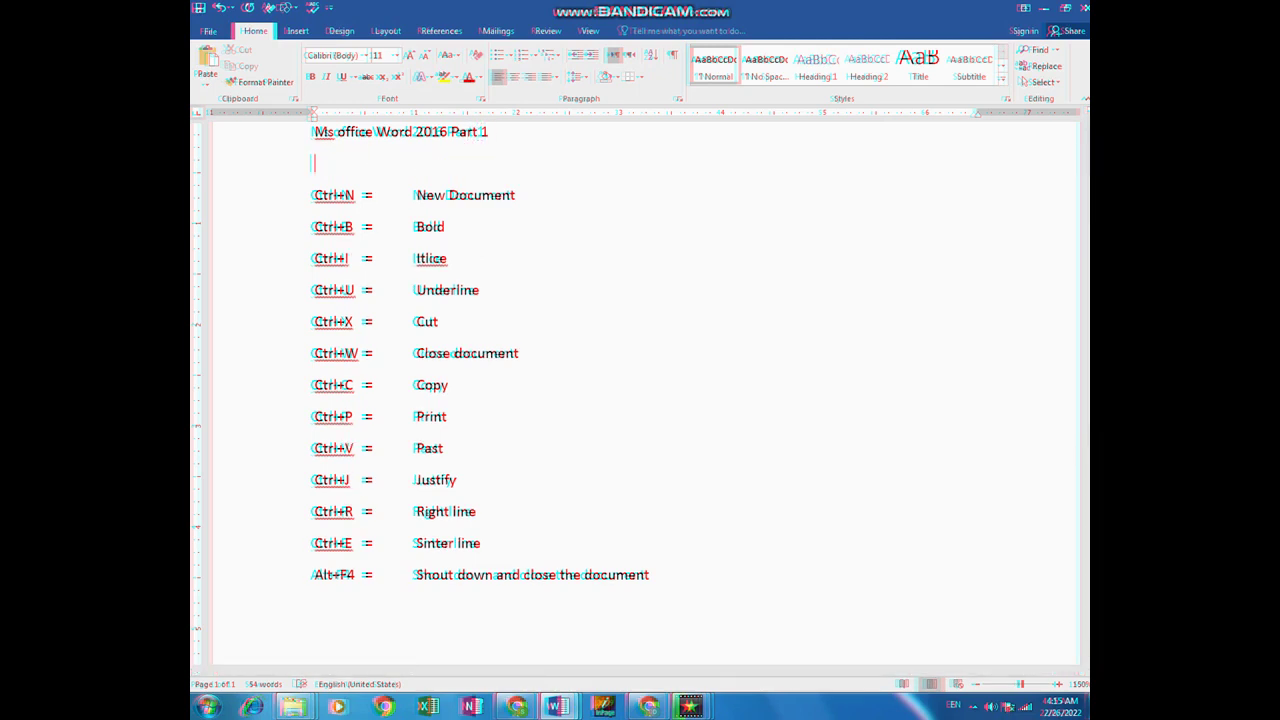
{"action": "type", "text": "Sh"}
{"action": "type", "text": "ort "}
{"action": "type", "text": "Cut"}
{"action": "type", "text": "kw"}
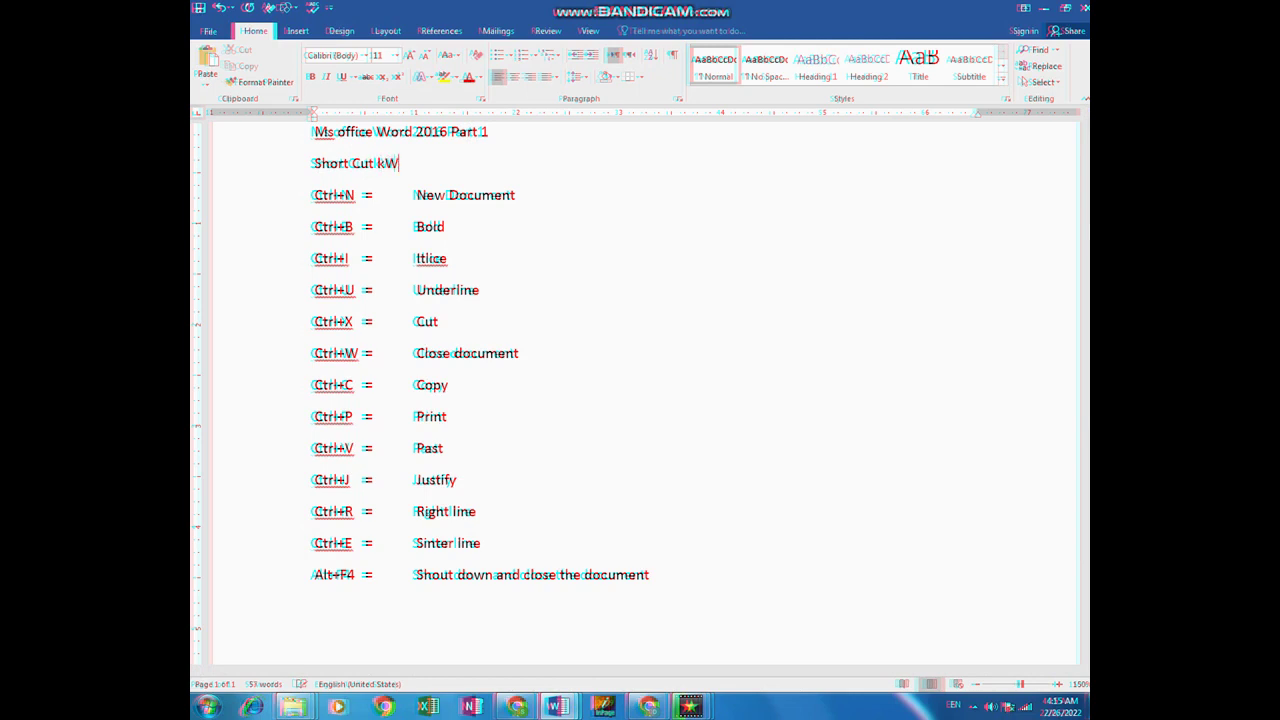
{"action": "type", "text": "e"}
{"action": "key", "text": "BackSpace"}
{"action": "key", "text": "BackSpace"}
{"action": "key", "text": "BackSpace"}
{"action": "type", "text": "keys"}
- Center the 'Short Cut keys' heading with Ctrl+E
{"action": "mouse_move", "coordinate": [409, 163]}
{"action": "left_mouse_down"}
{"action": "mouse_move", "coordinate": [360, 165]}
{"action": "mouse_move", "coordinate": [494, 135]}
{"action": "left_mouse_up"}
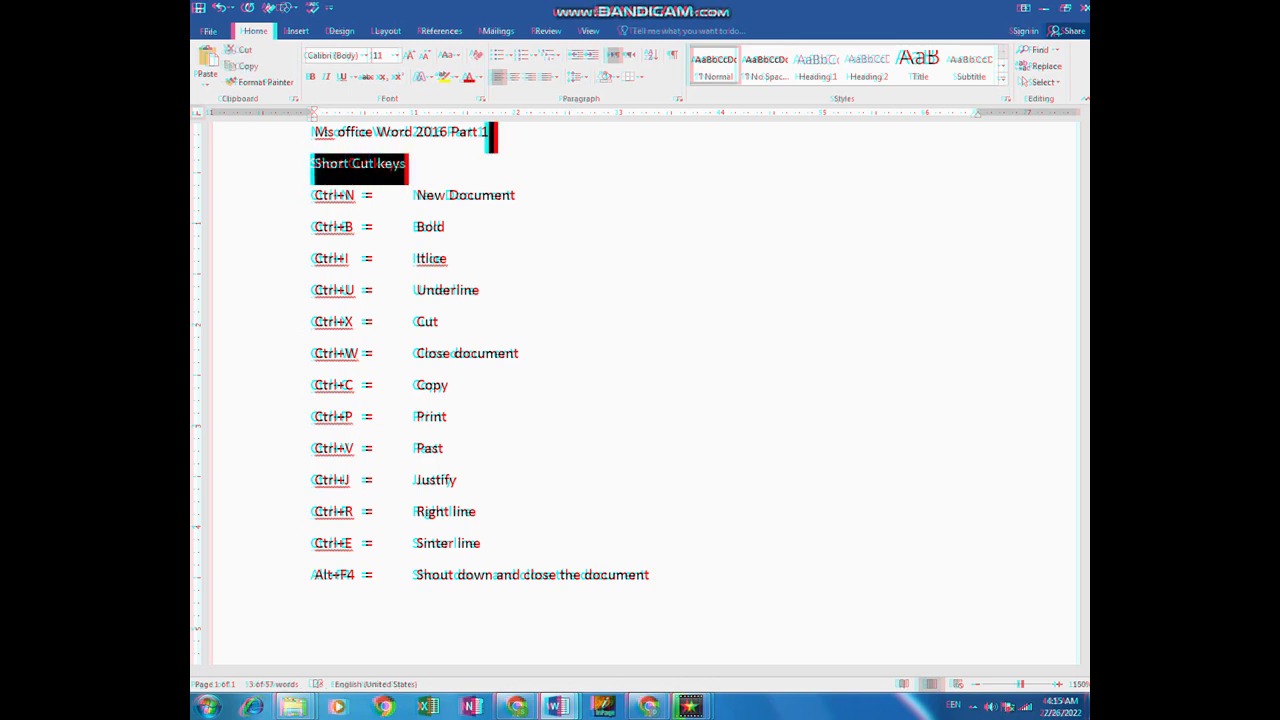
{"action": "key", "text": "ctrl+e"}
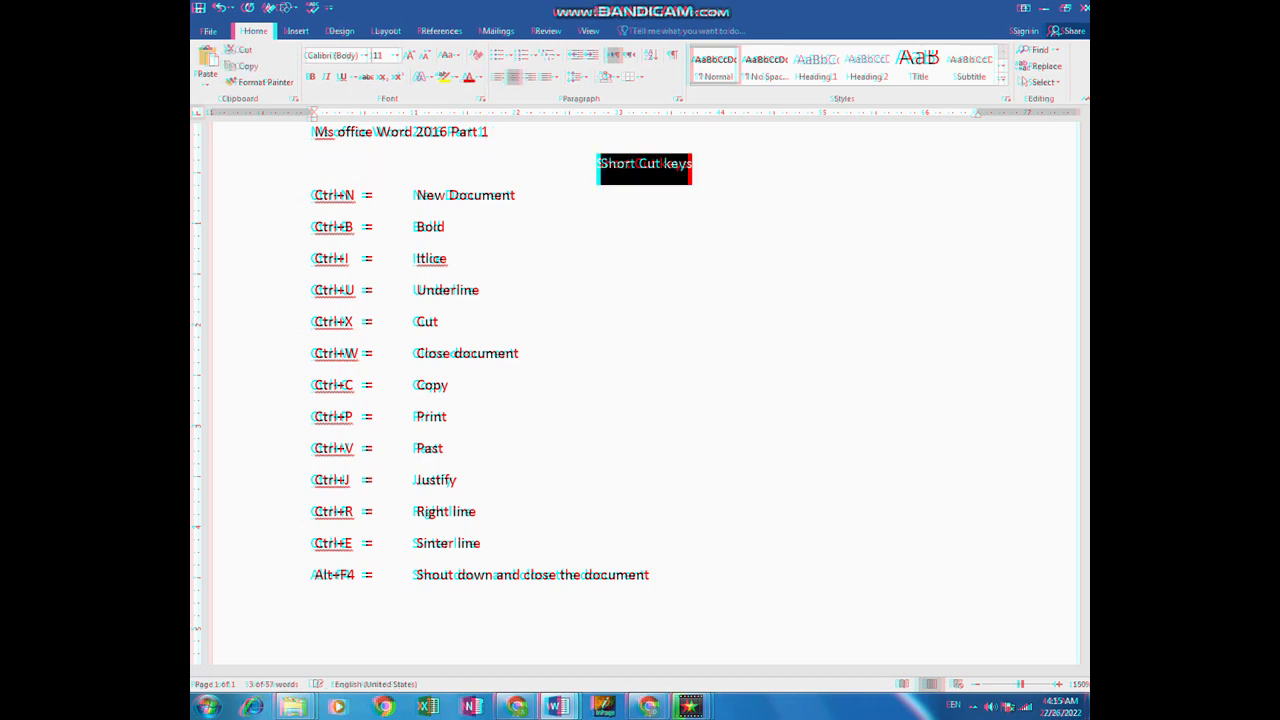
{"action": "left_click", "coordinate": [443, 448]}
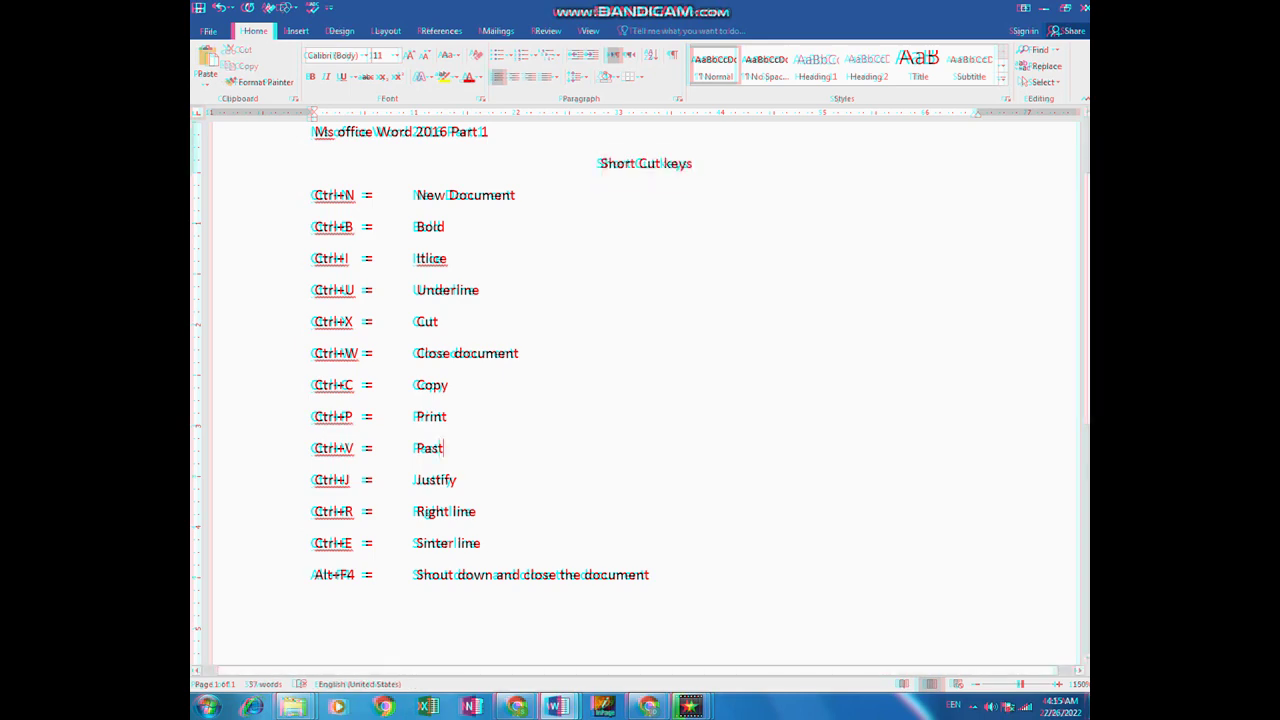
{"action": "scroll", "coordinate": [640, 400], "scroll_direction": "up", "scroll_amount": 2}
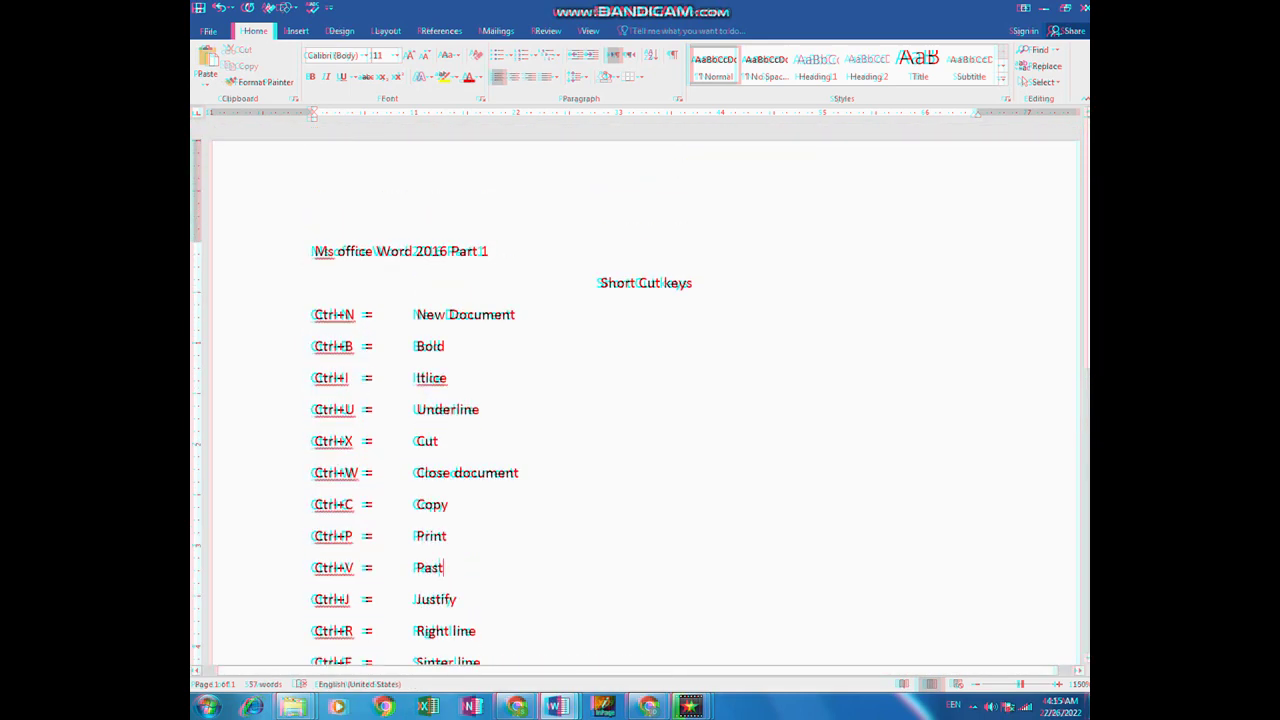
{"action": "scroll", "coordinate": [640, 400], "scroll_direction": "down", "scroll_amount": 5}
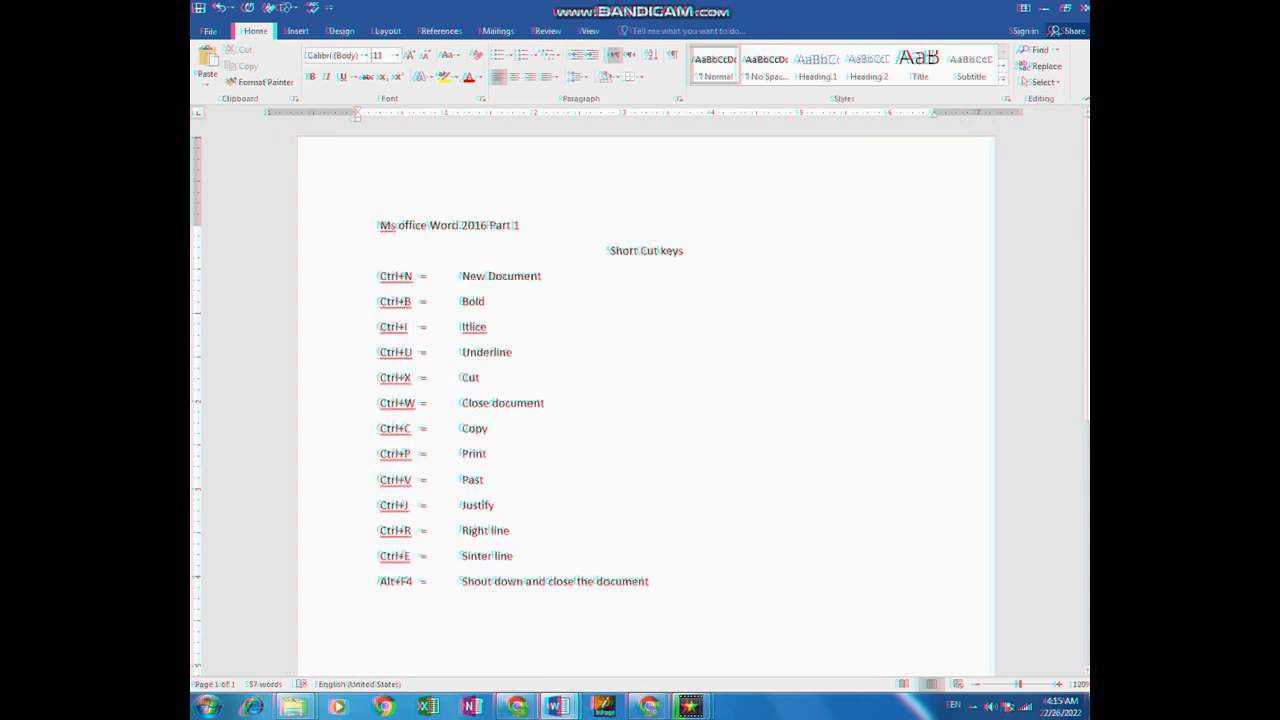